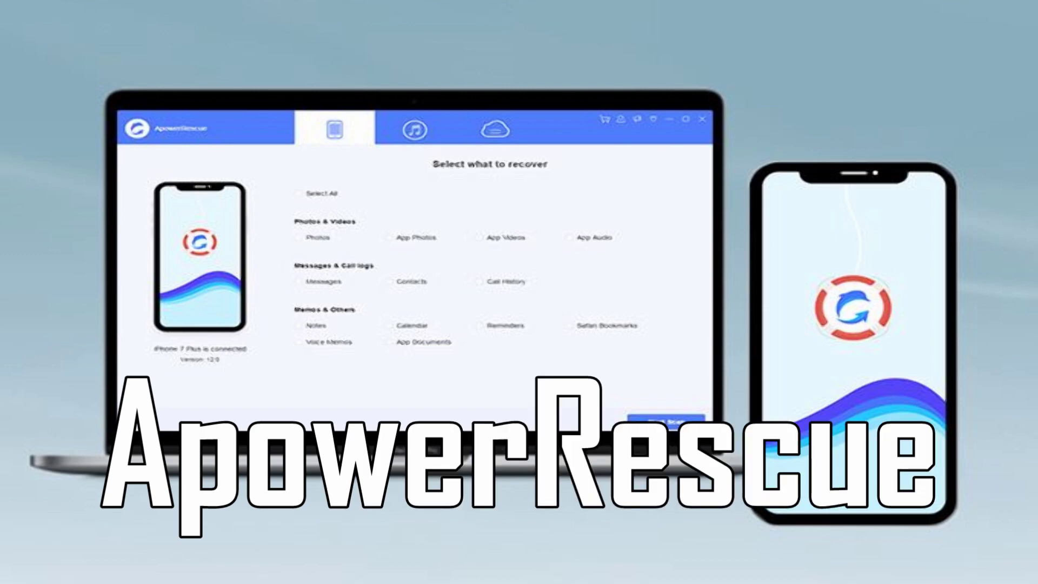
type("oft.com")
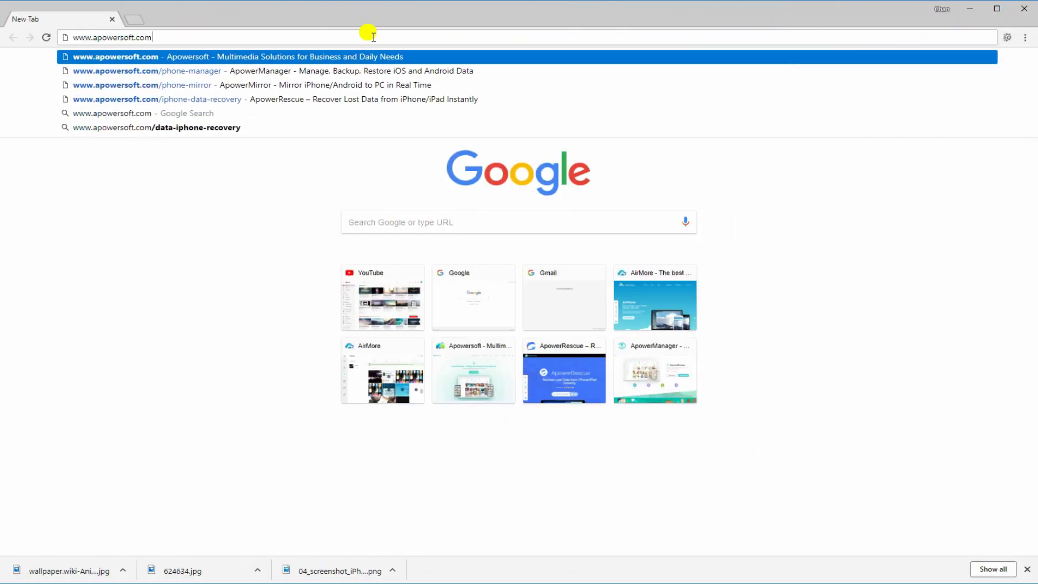
type("/iphone-data")
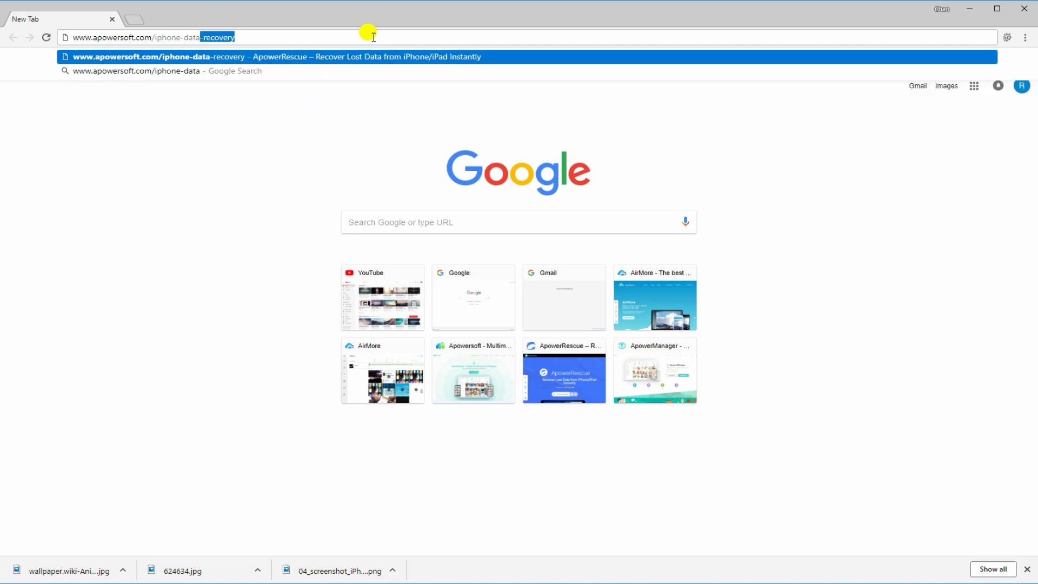
type("-recovery")
key("Return")
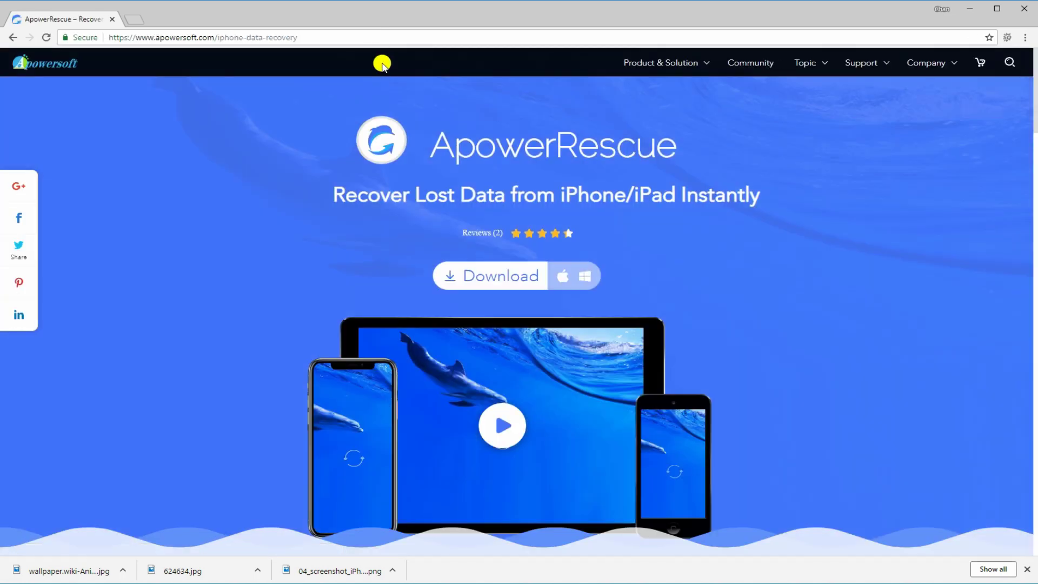
left_click(500, 280)
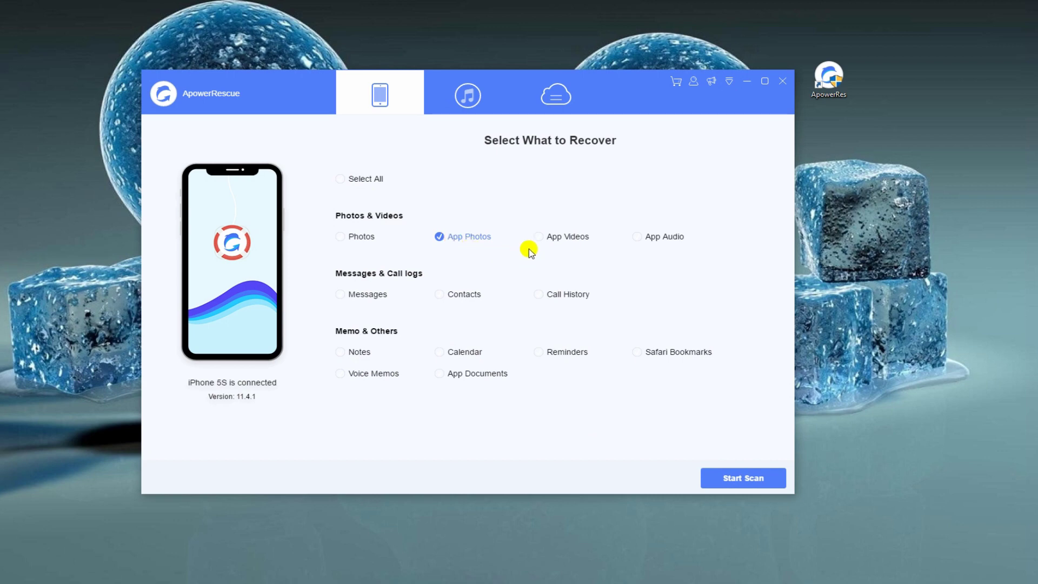
Select only Photos, App Photos, App Videos and App Audio, then scan the iPhone 5S
left_click(481, 237)
left_click(364, 180)
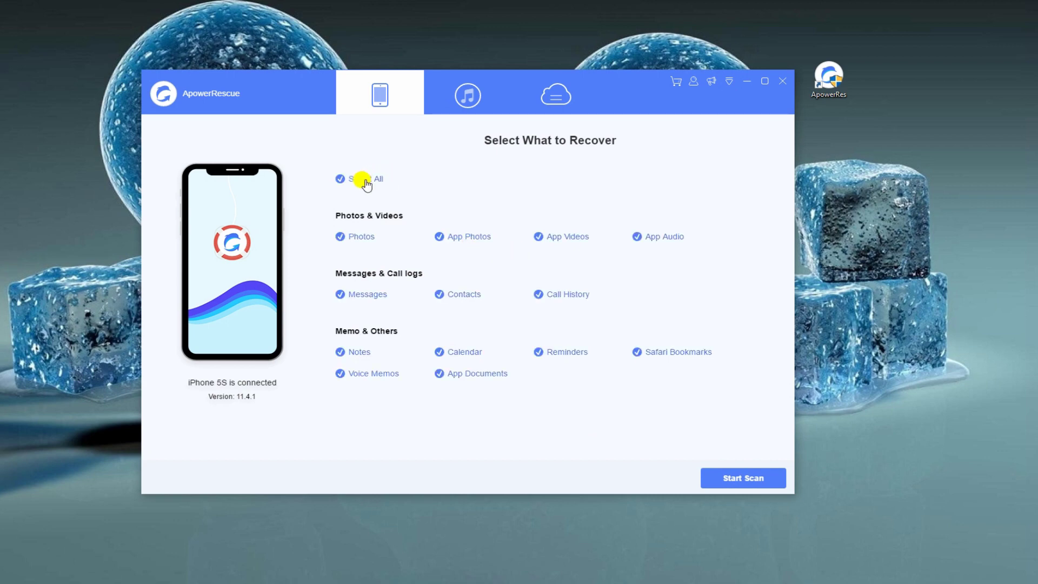
left_click(366, 180)
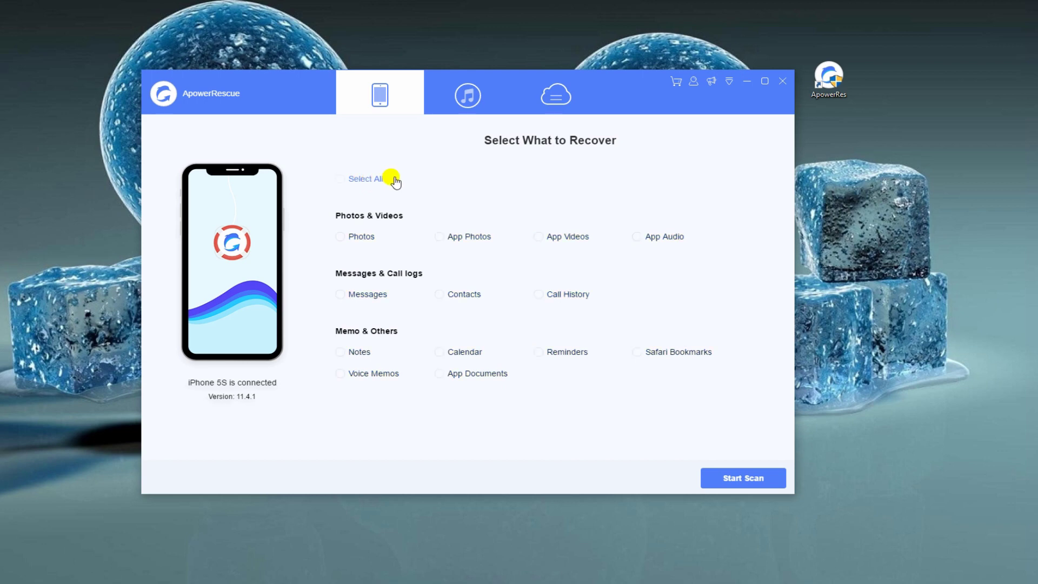
left_click(357, 237)
left_click(467, 237)
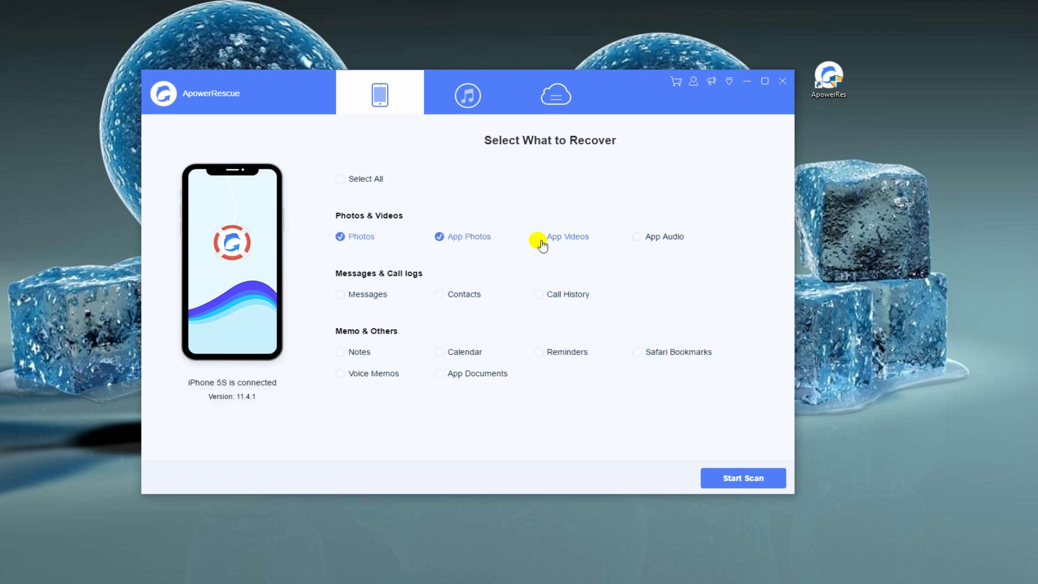
left_click(542, 240)
left_click(663, 237)
left_click(754, 483)
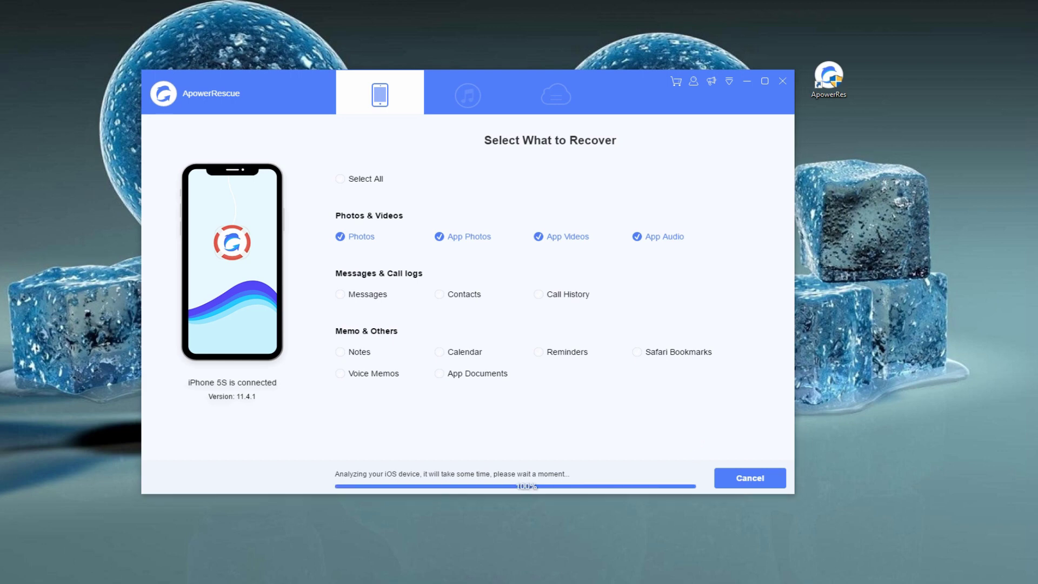
Preview the found App Videos and App Audio, then tick all 1117 items
left_click(207, 220)
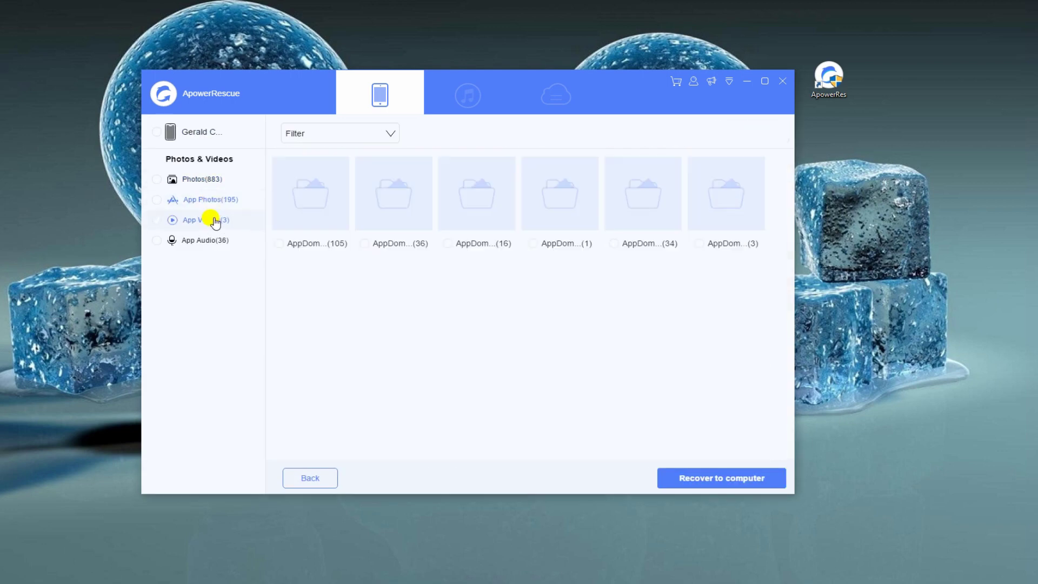
left_click(204, 240)
left_click(157, 131)
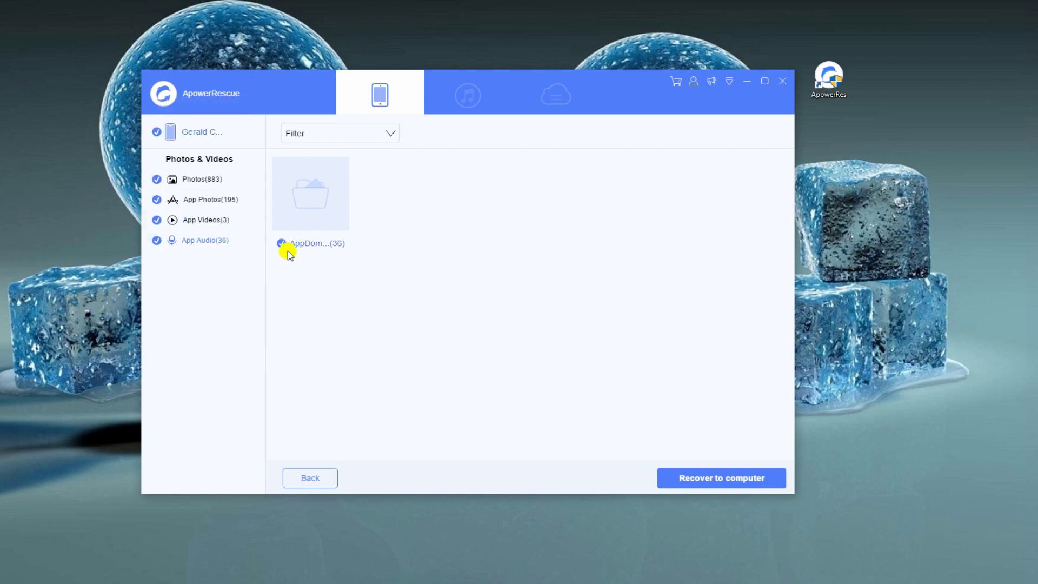
Recover the items to the computer, creating a new Desktop folder as destination
left_click(721, 478)
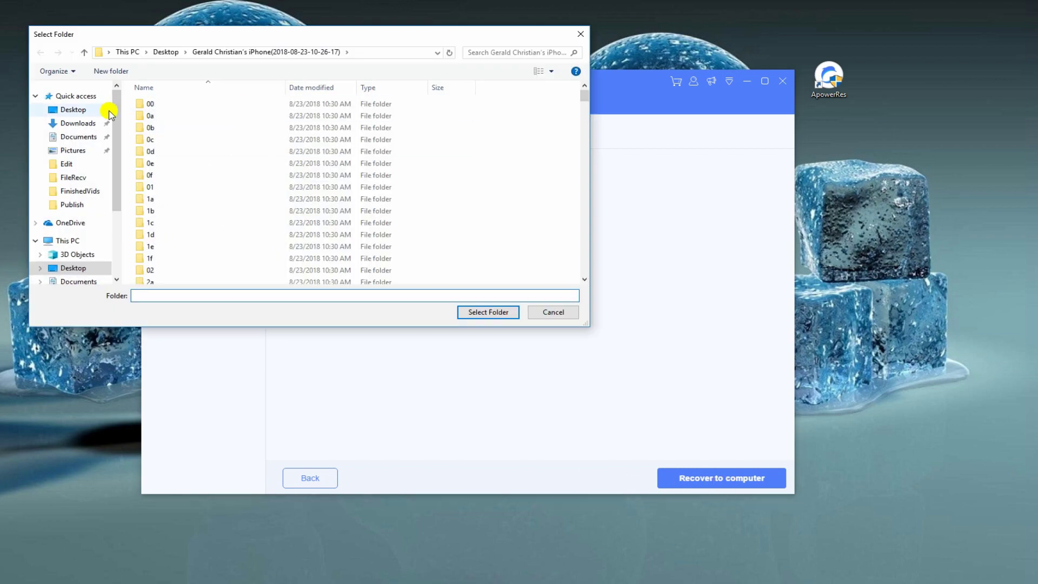
left_click(73, 110)
left_click(112, 70)
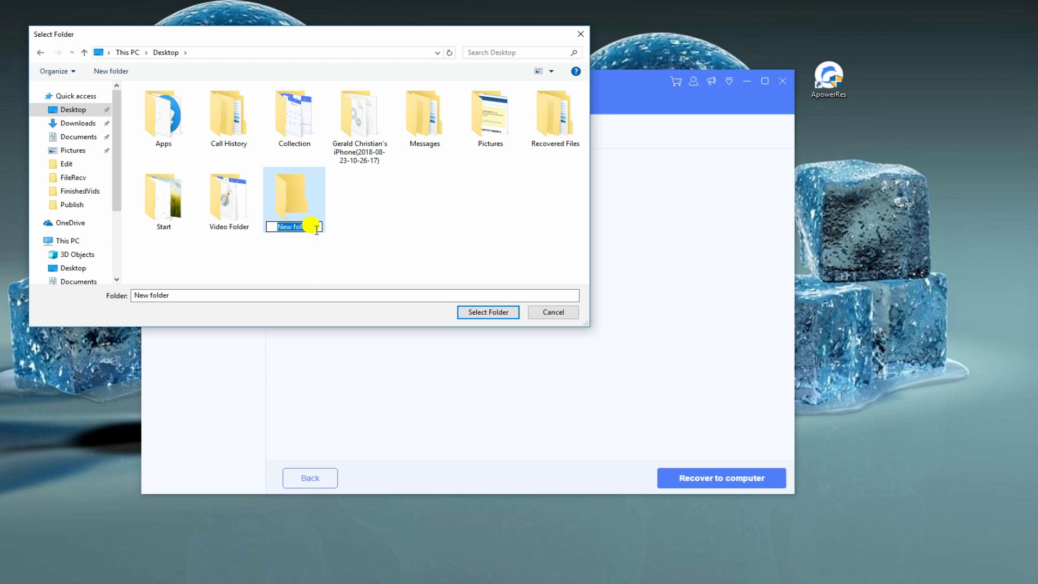
type("Re")
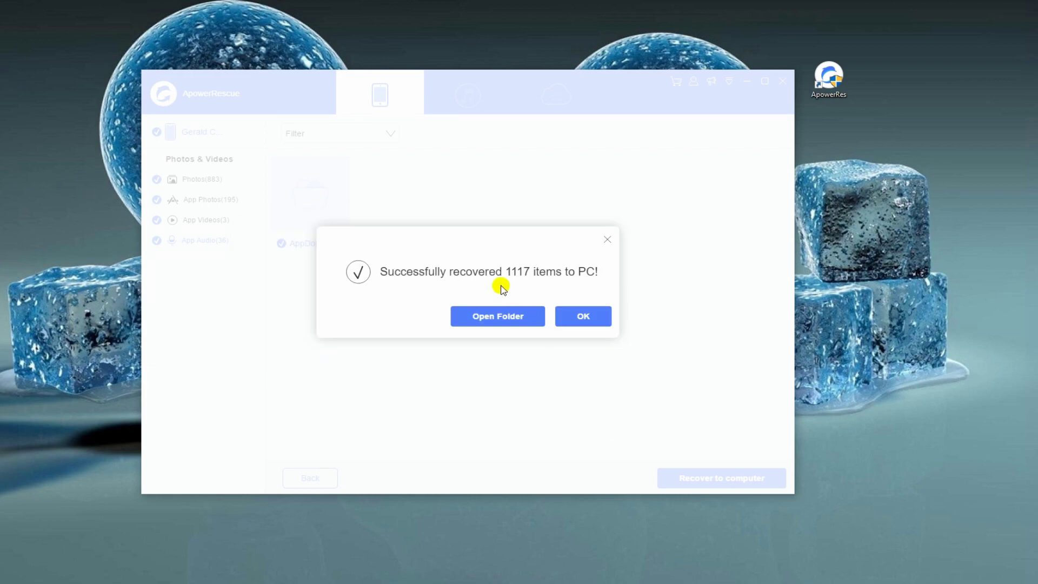
Browse the recovered App Audio, App Photos and airmore folders in File Explorer
left_click(506, 323)
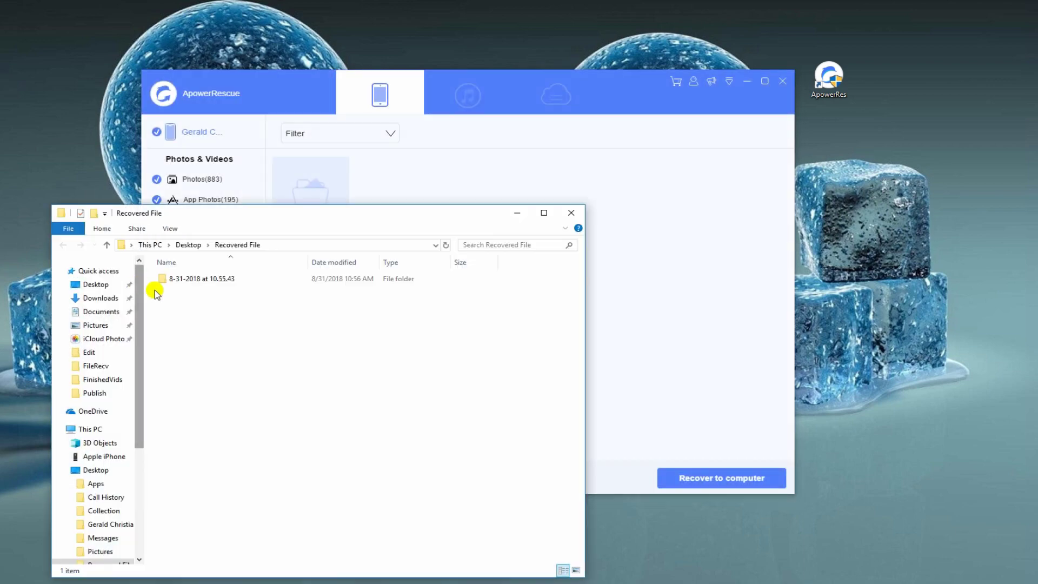
double_click(227, 281)
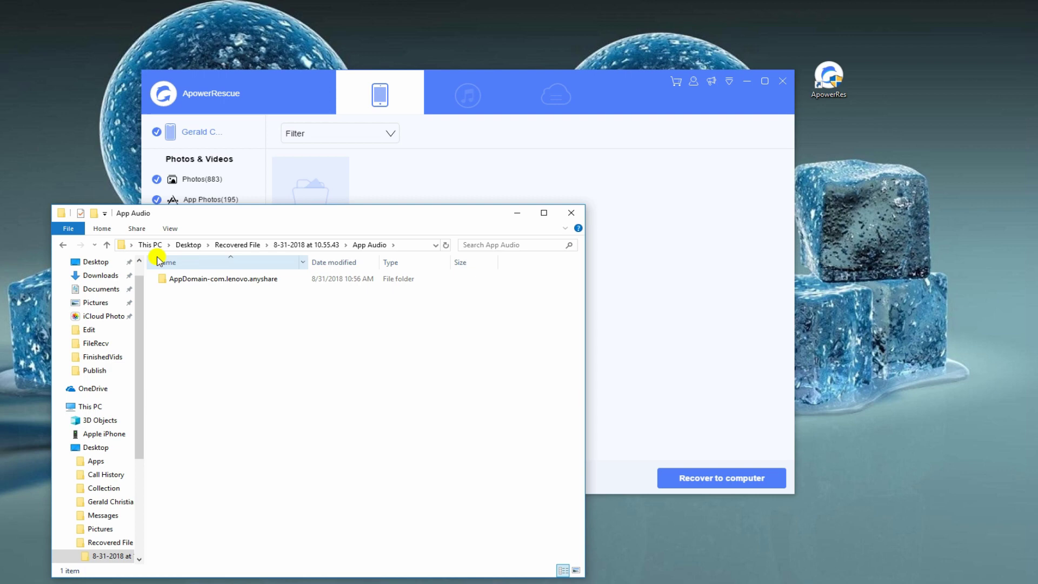
key("alt+Left")
double_click(195, 291)
left_click(226, 284)
double_click(225, 284)
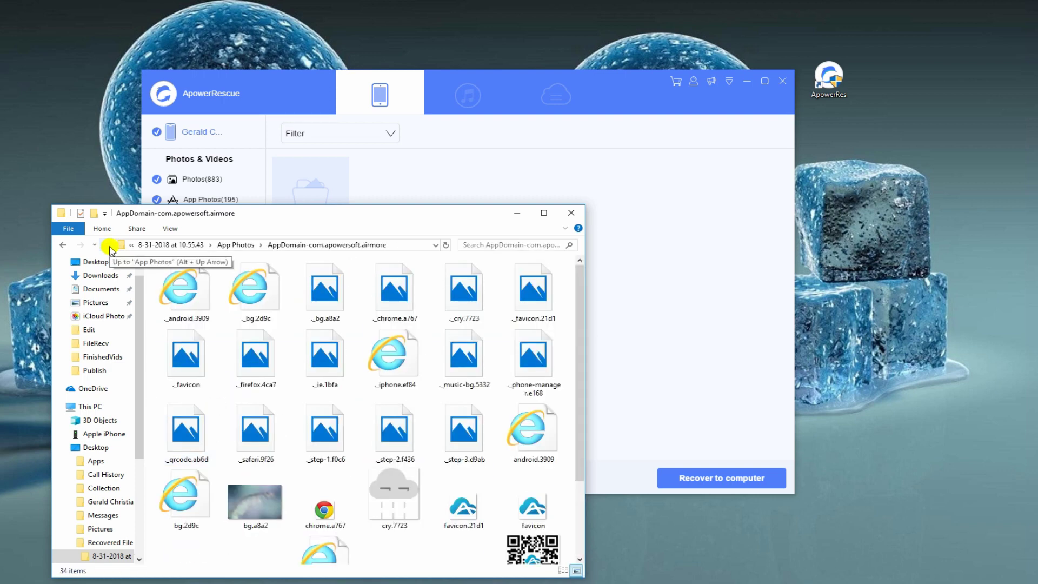
left_click(63, 245)
left_click(64, 245)
left_click(210, 304)
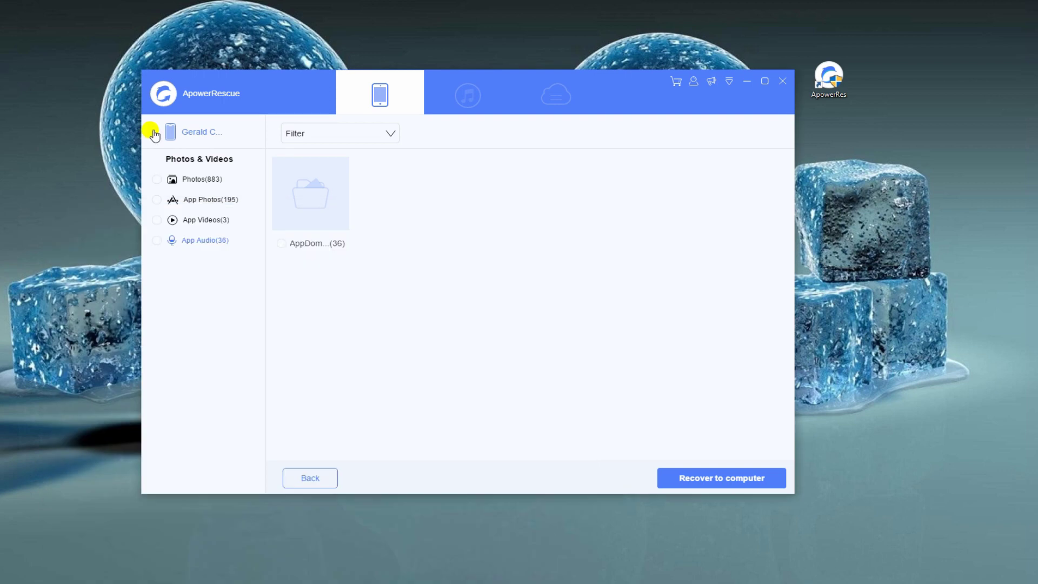
Switch to iTunes backup recovery and scan the listed iPhone 5S backup
left_click(465, 107)
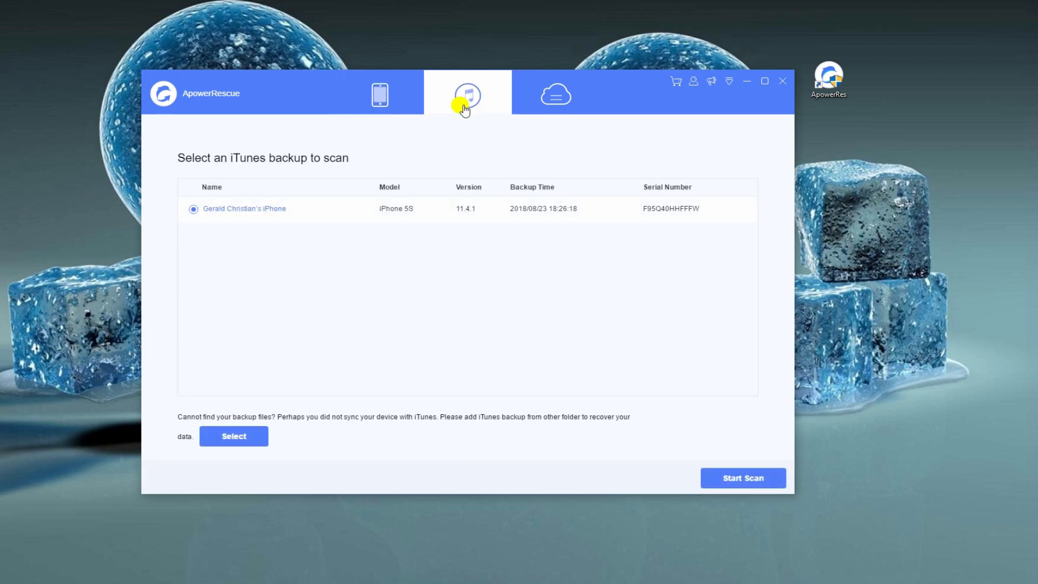
left_click(748, 482)
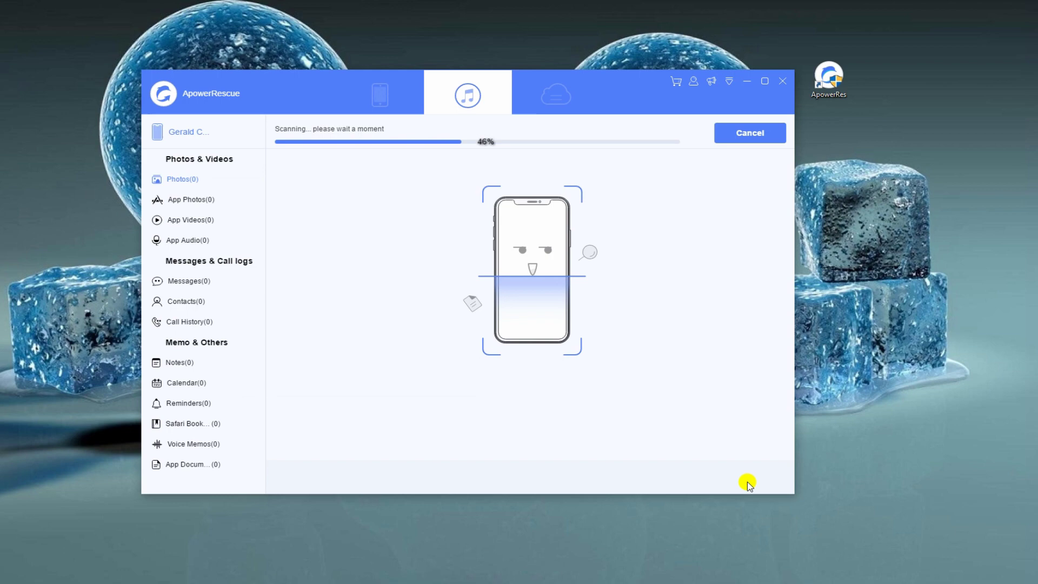
Review the backup's videos, contacts, call history and messages, then select messages and contacts
left_click(203, 219)
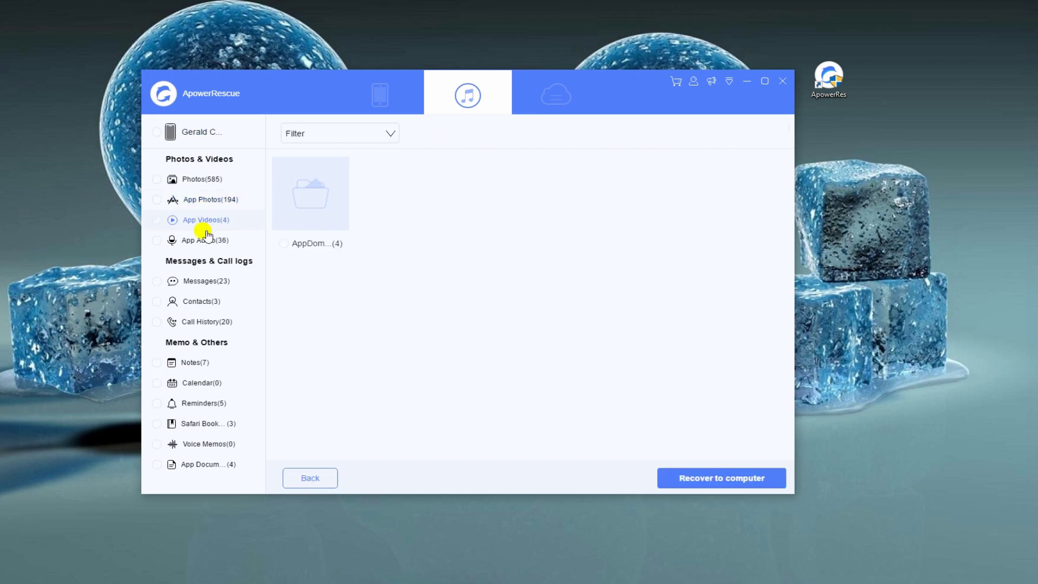
left_click(199, 301)
left_click(203, 323)
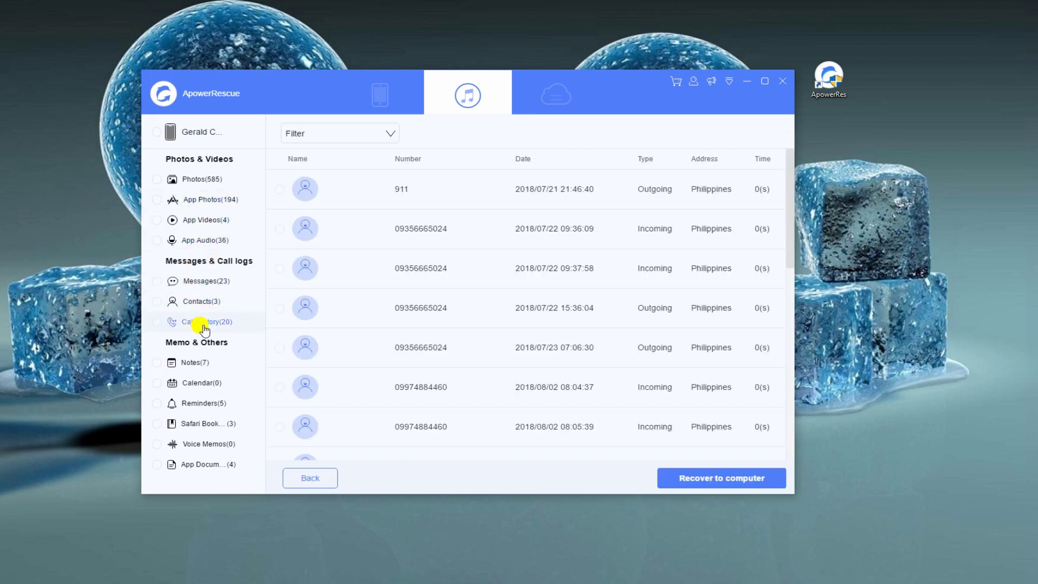
left_click(184, 284)
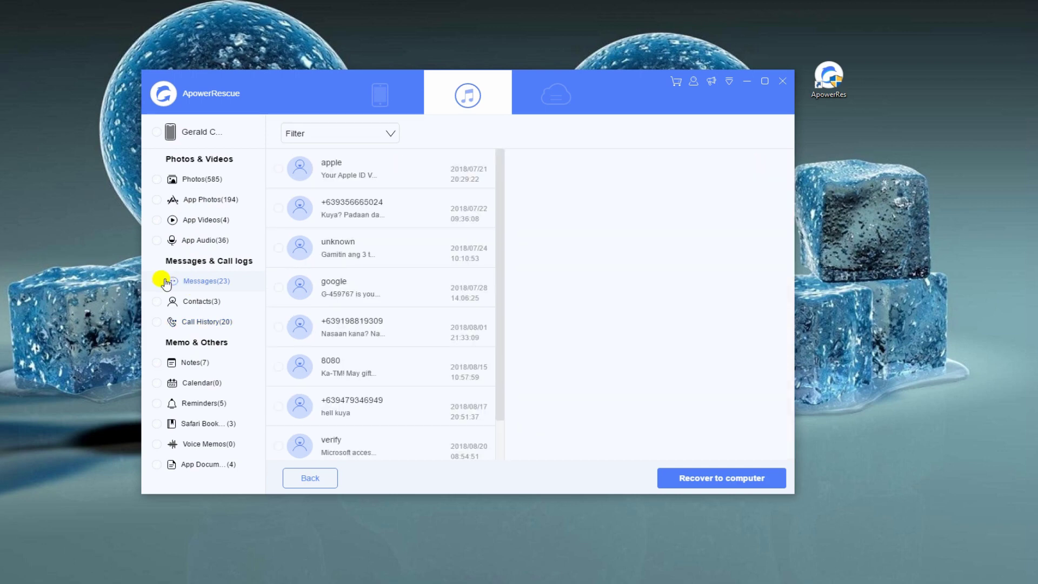
left_click(156, 133)
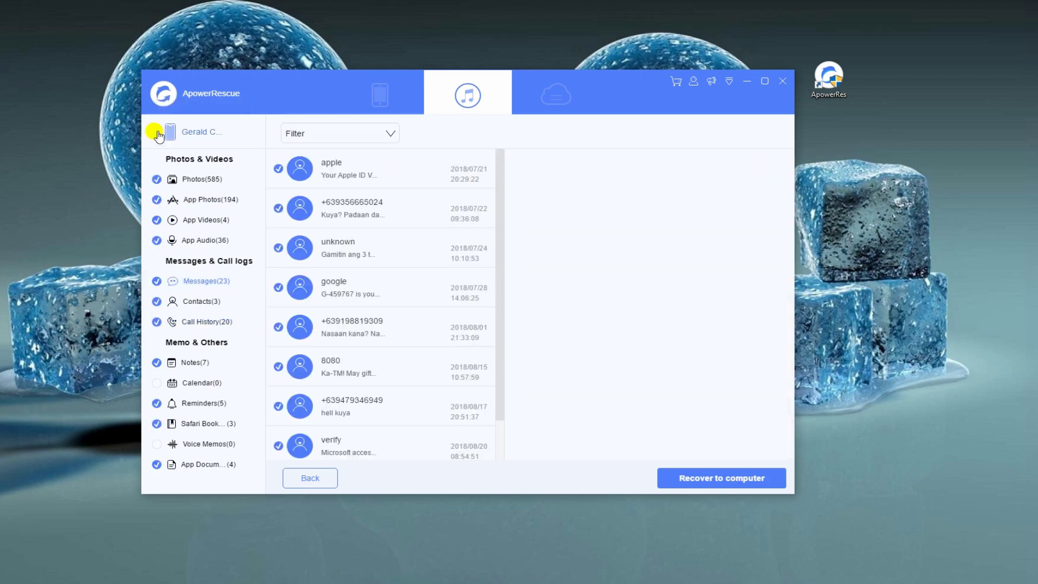
left_click(157, 133)
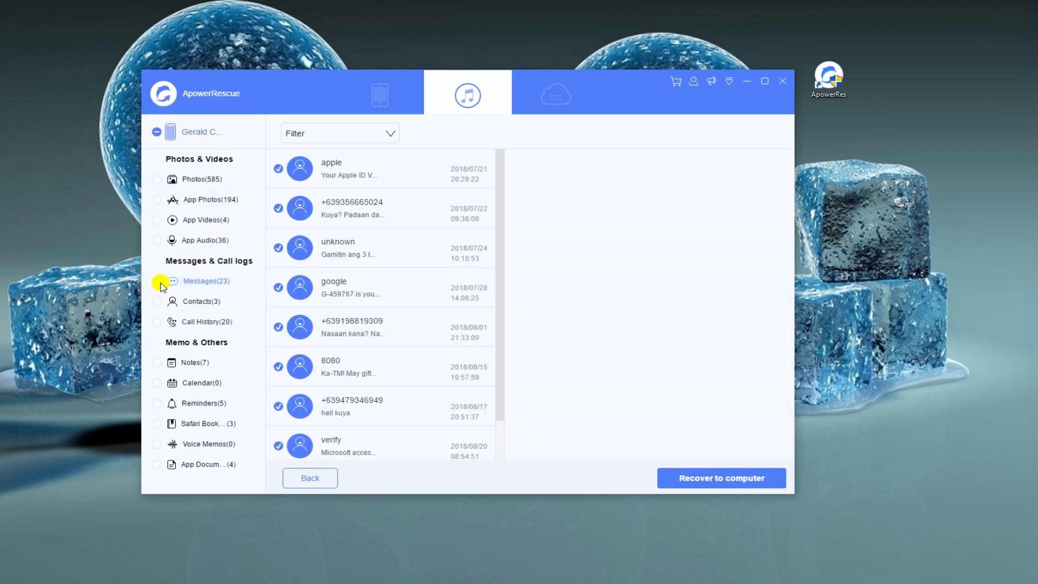
left_click(156, 300)
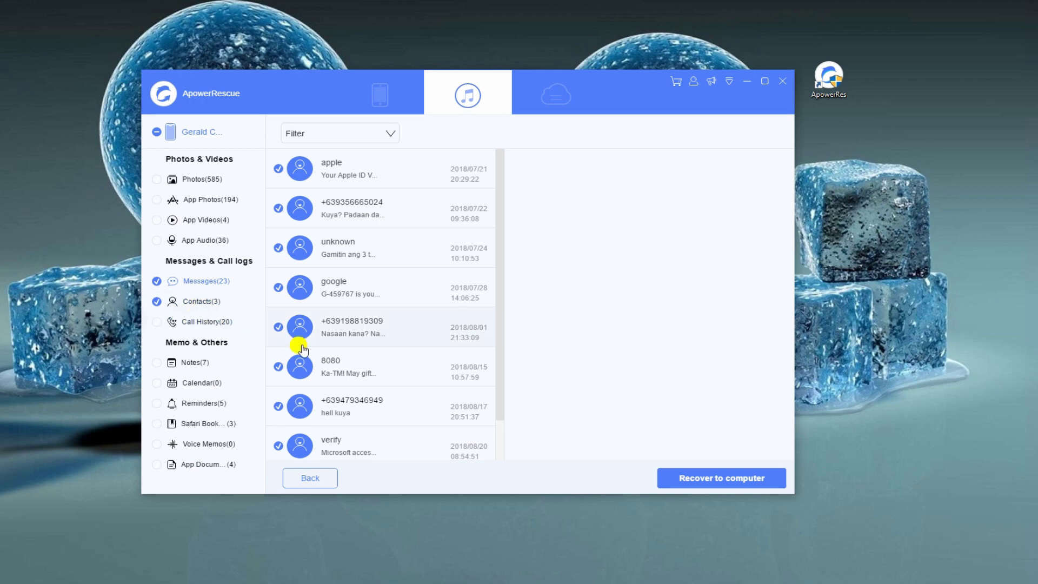
Recover the 26 message and contact items into a new Desktop folder
left_click(727, 483)
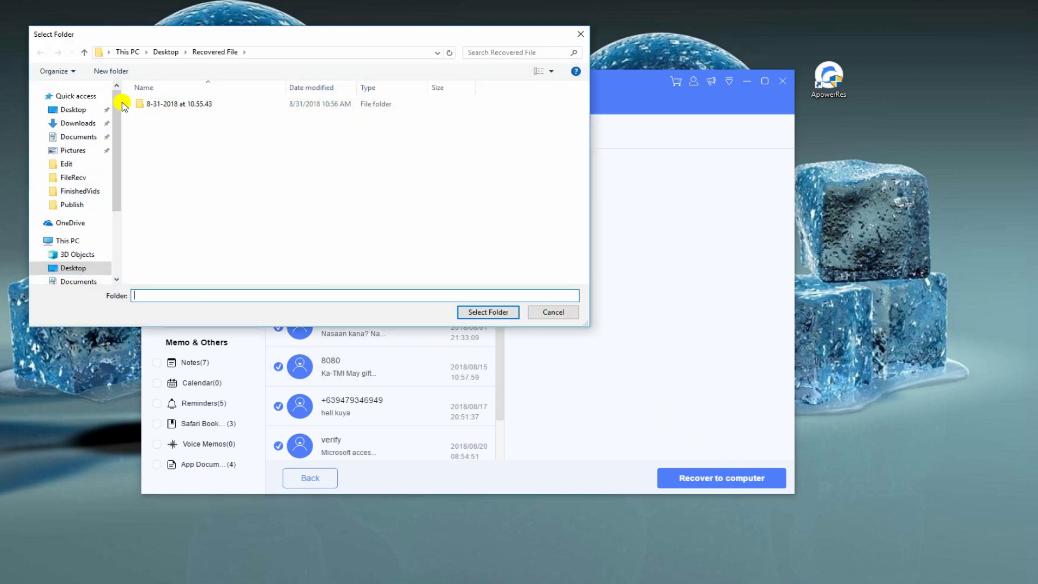
left_click(73, 109)
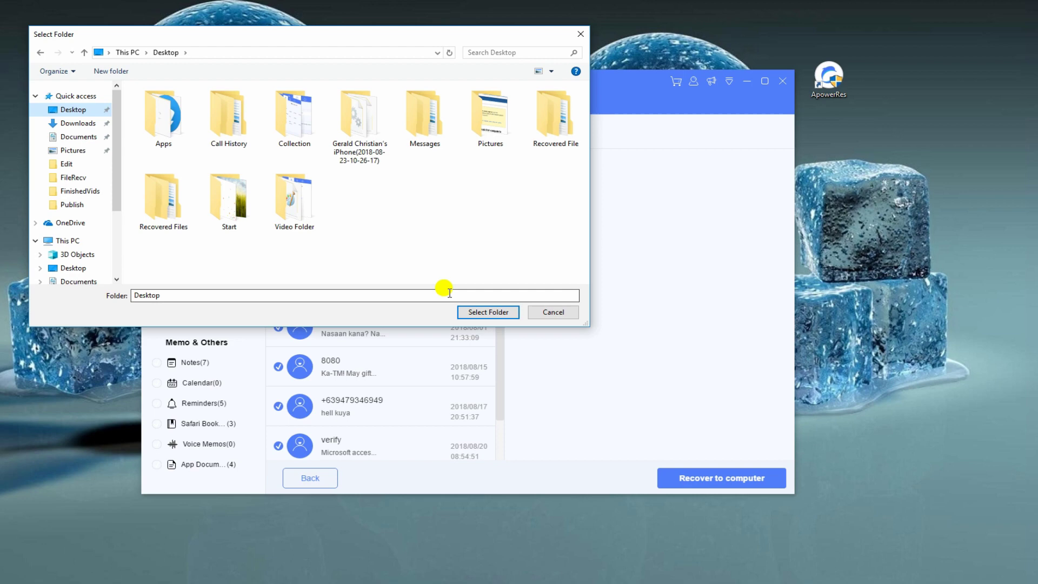
key("ctrl+shift+n")
type("Messages and")
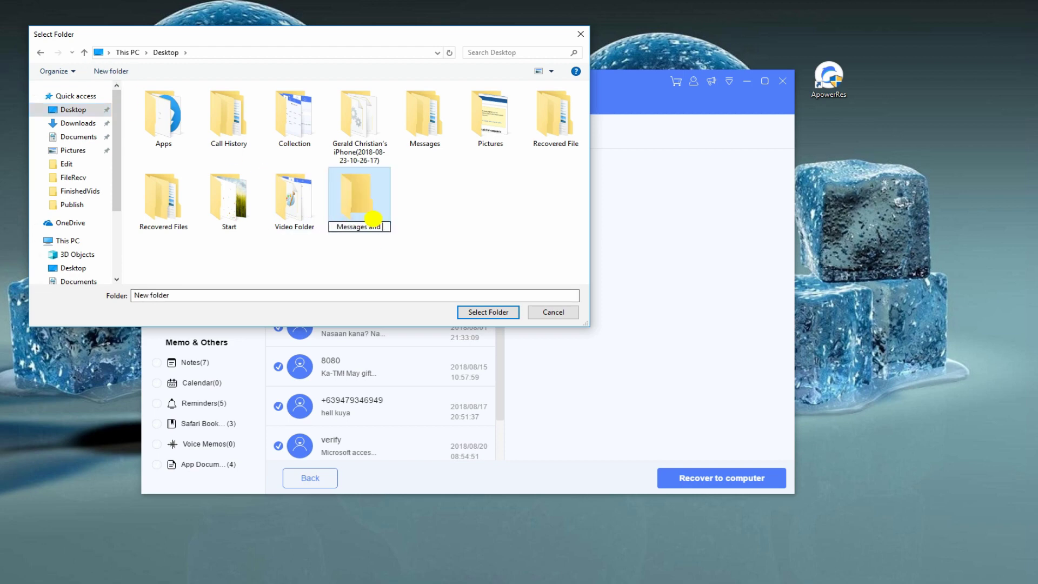
type("Contacts")
key("Return")
Open the recovered Messages folder and its messages CSV spreadsheet
left_click(487, 311)
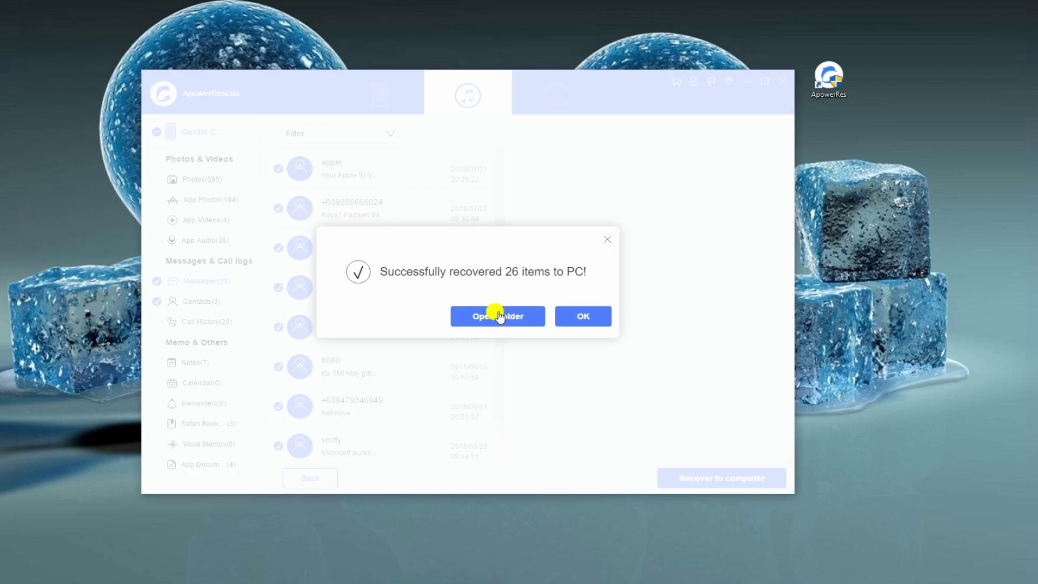
double_click(288, 74)
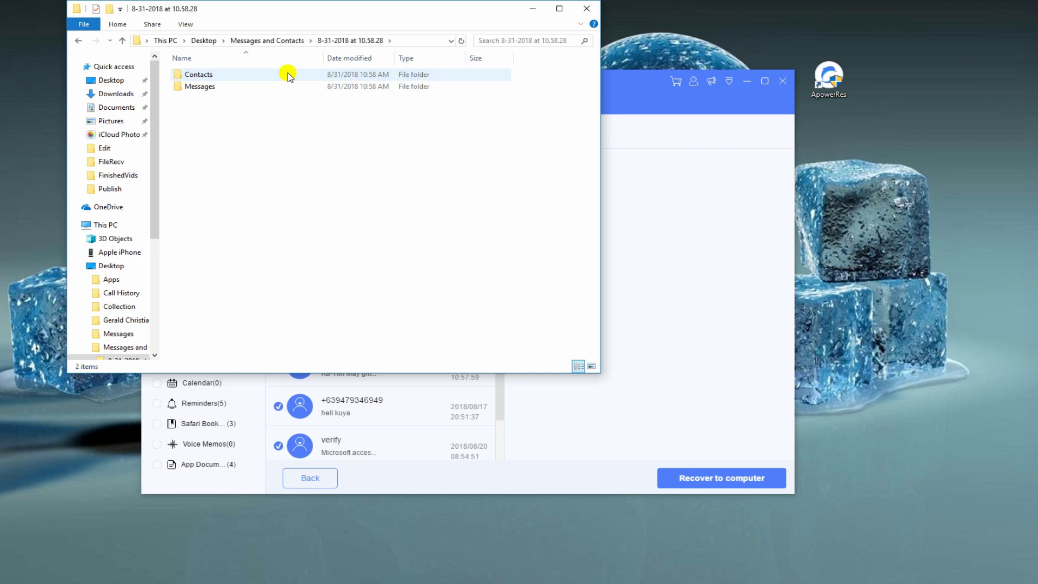
double_click(288, 84)
left_click(291, 75)
double_click(291, 75)
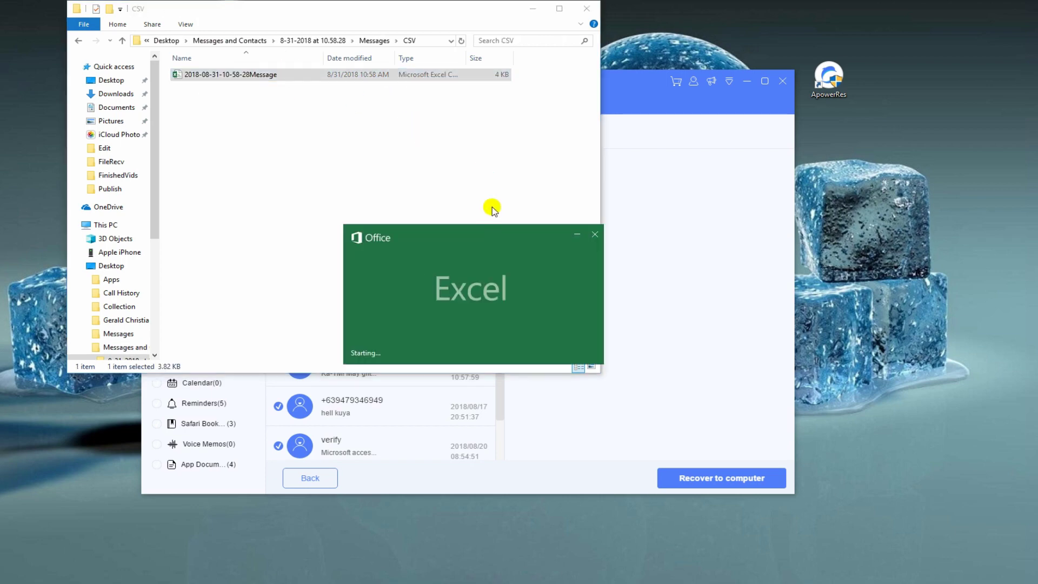
scroll(237, 257, "down", 7)
scroll(237, 257, "up", 7)
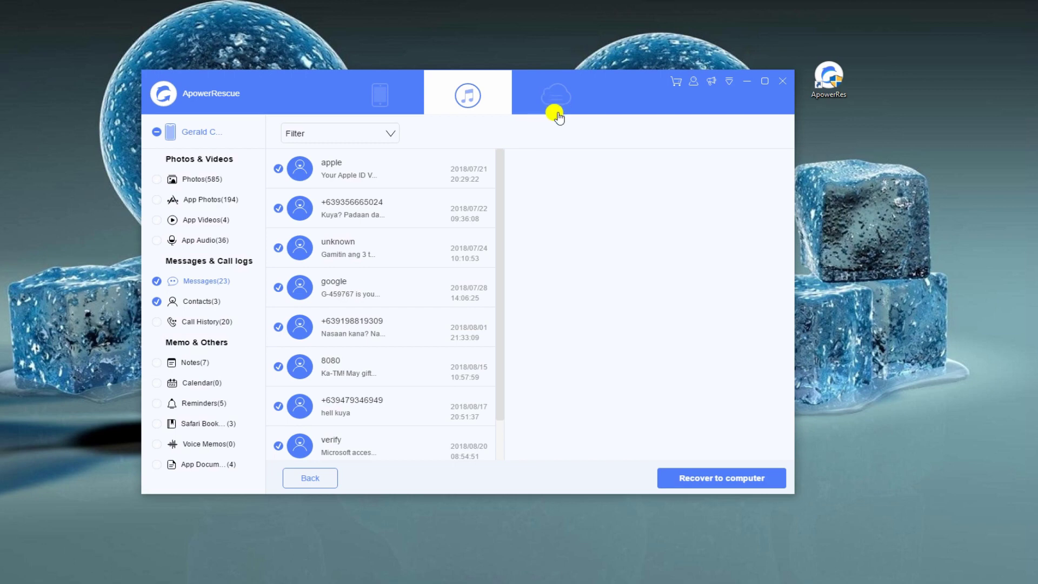
Return to the iTunes backup list and bring up the iCloud sign-in page
left_click(307, 480)
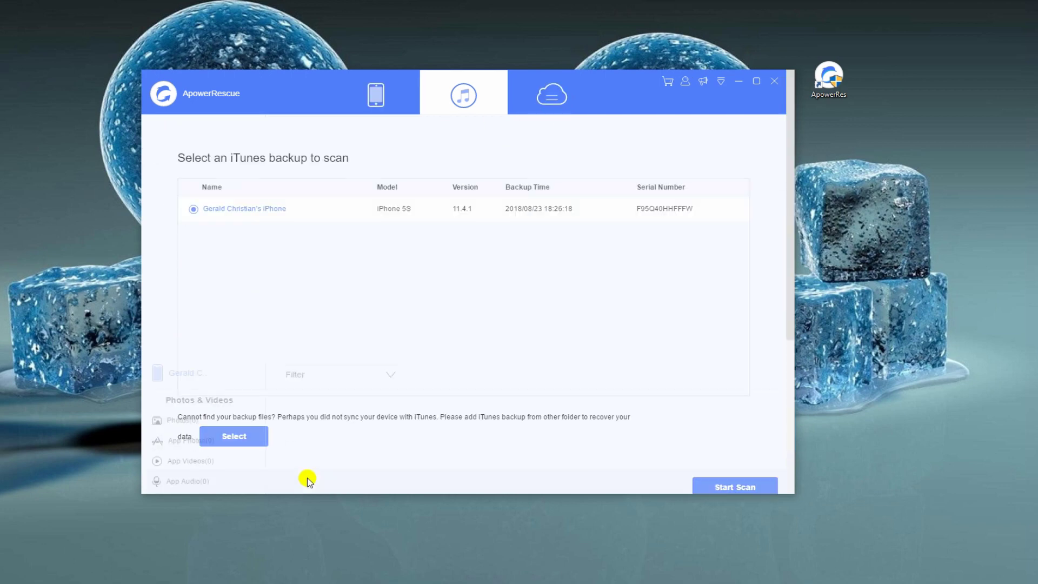
left_click(556, 95)
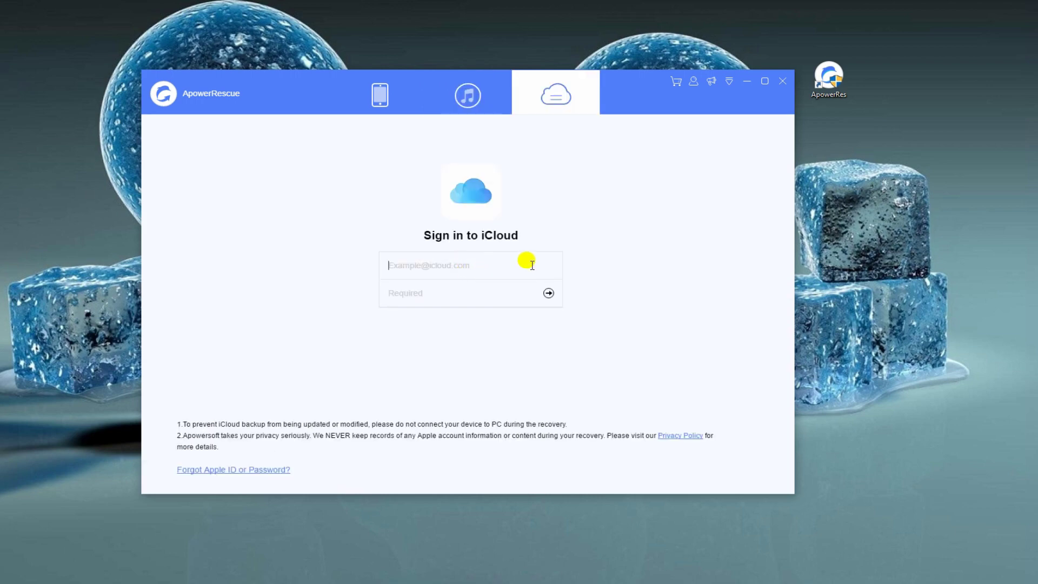